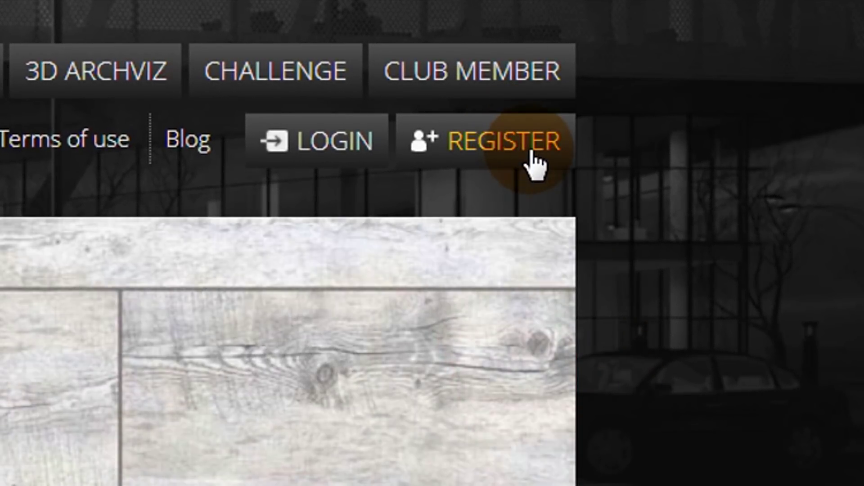
# Open the Register Your Account page and choose the free account option.
pyautogui.click(531, 162)
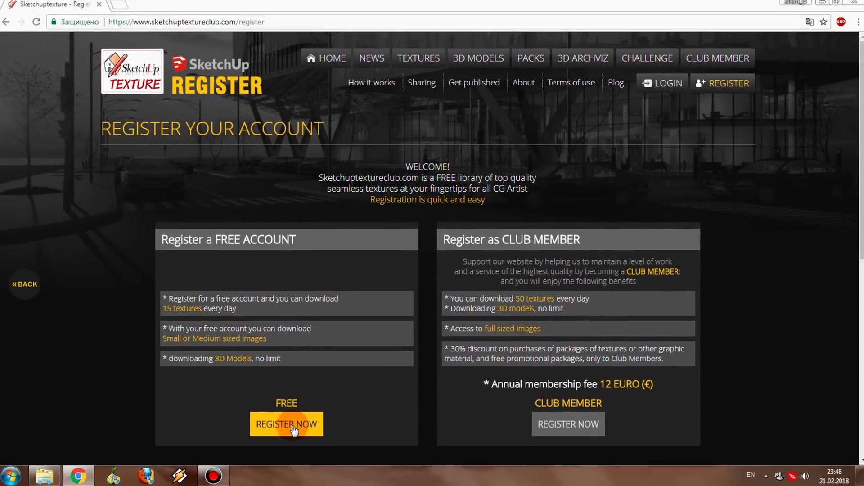
pyautogui.click(292, 427)
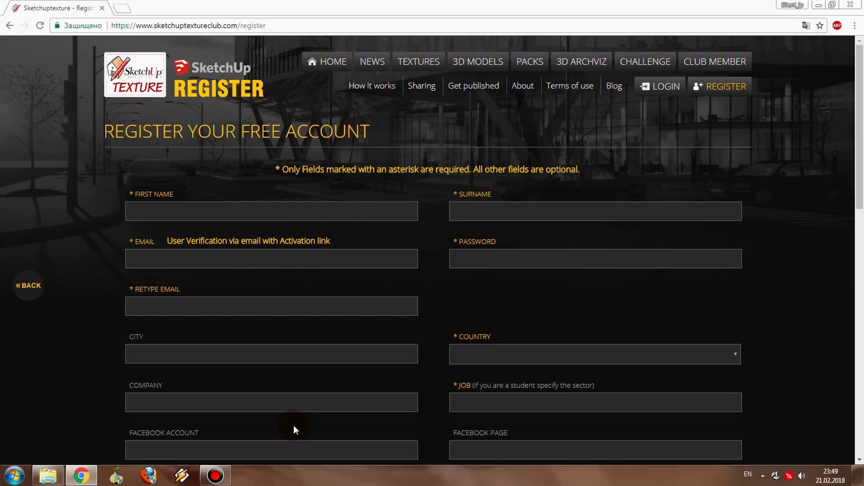
# Complete the free registration form and pass the reCAPTCHA not-a-robot check.
pyautogui.scroll(-1, 293, 425)
pyautogui.scroll(-2, 294, 426)
pyautogui.scroll(-2, 293, 425)
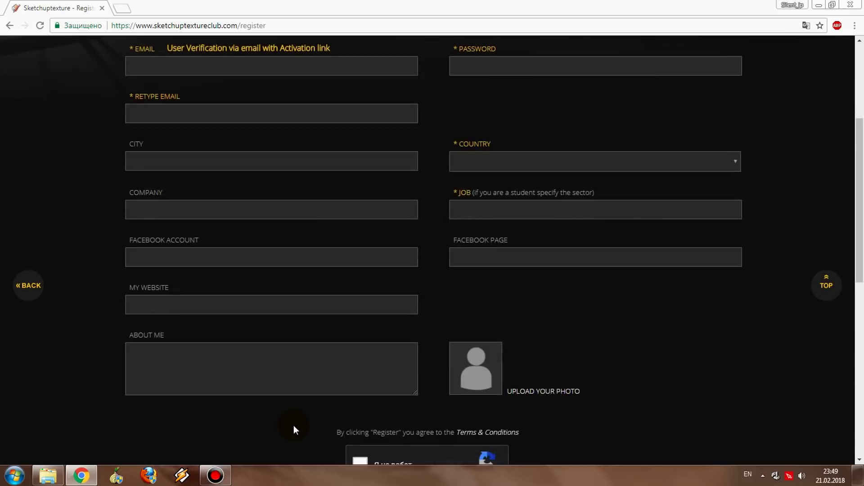
pyautogui.scroll(-1, 293, 426)
pyautogui.scroll(1, 294, 426)
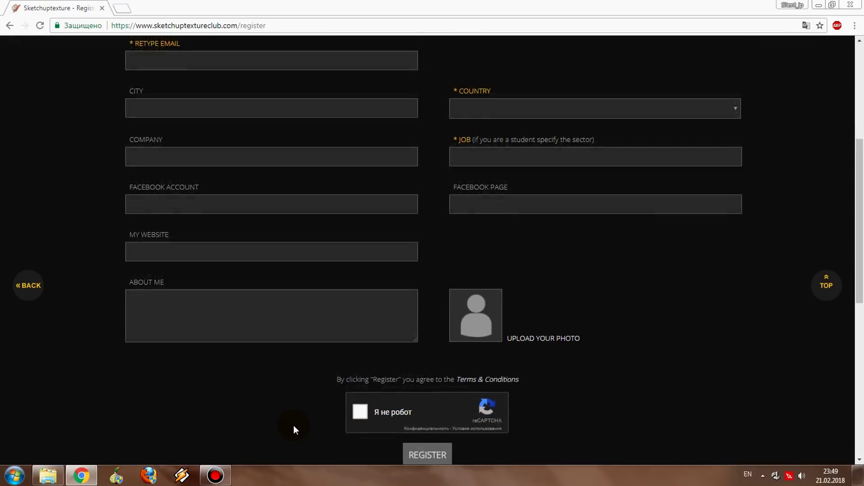
pyautogui.scroll(-2, 294, 425)
pyautogui.click(361, 351)
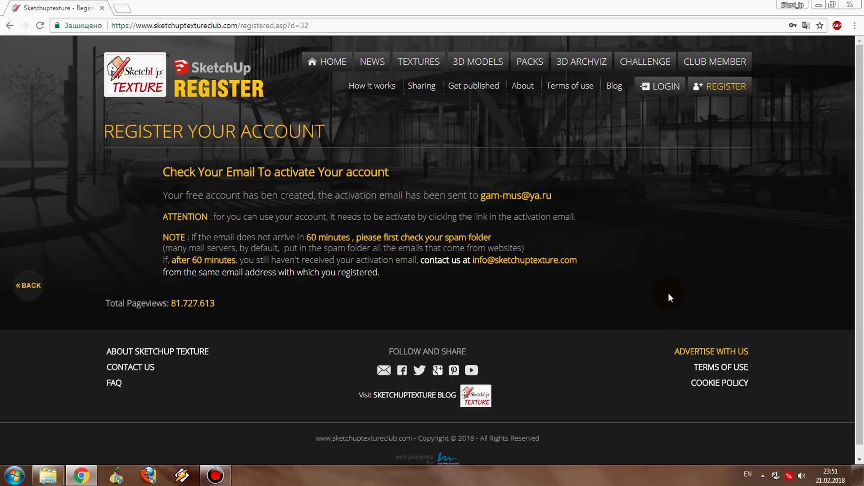
# Activate the account through the Yandex Mail confirmation link, then log in on the site.
pyautogui.click(129, 2)
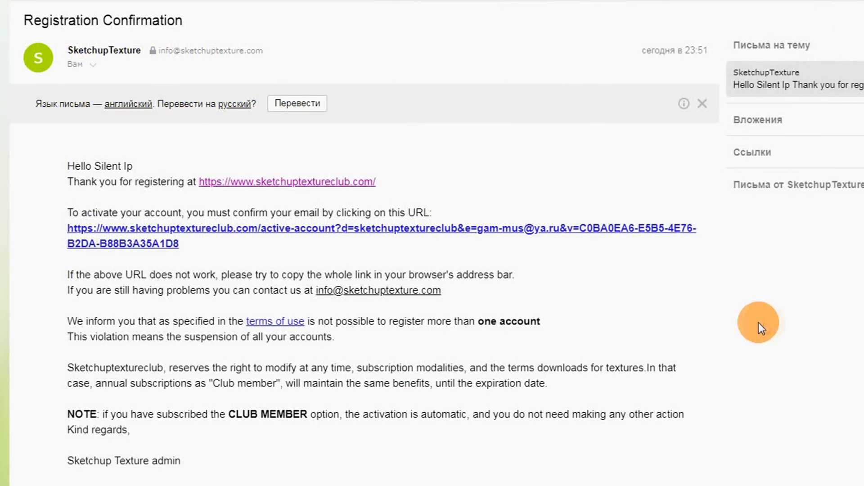
pyautogui.click(542, 230)
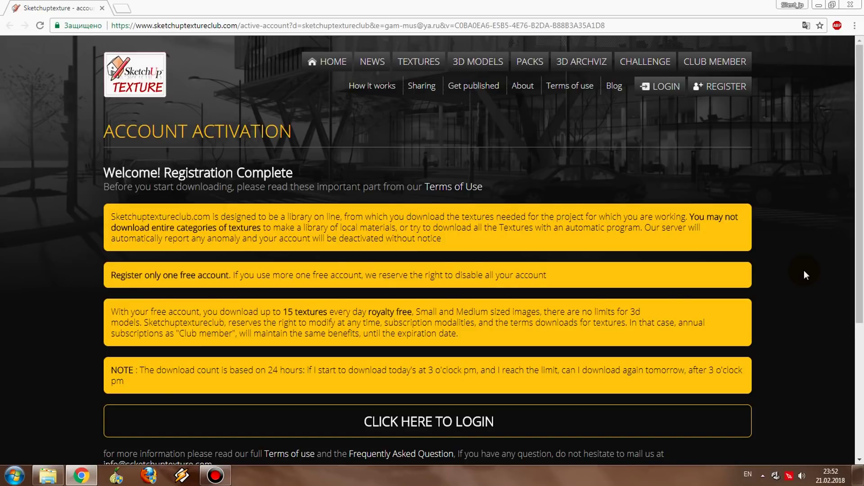
pyautogui.scroll(-3, 803, 272)
pyautogui.scroll(3, 804, 281)
pyautogui.click(661, 85)
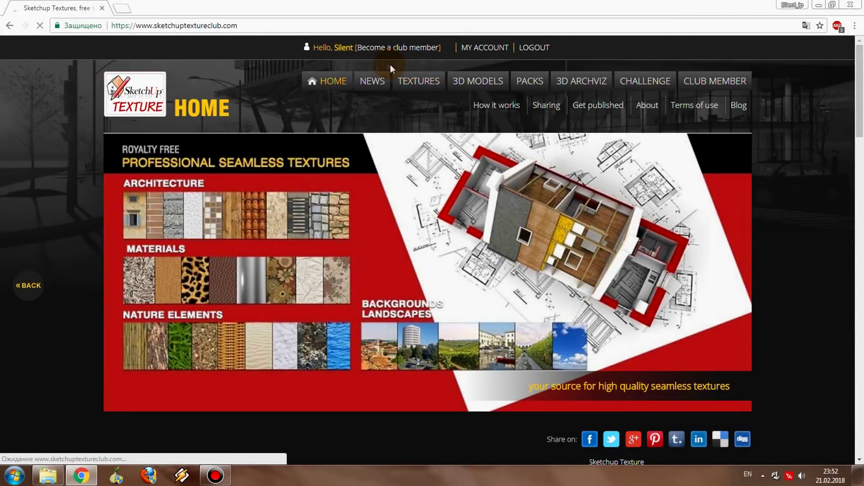
# Open the Stone blocks gallery under Textures › Architecture › Stones Walls.
pyautogui.click(421, 88)
pyautogui.scroll(-5, 257, 263)
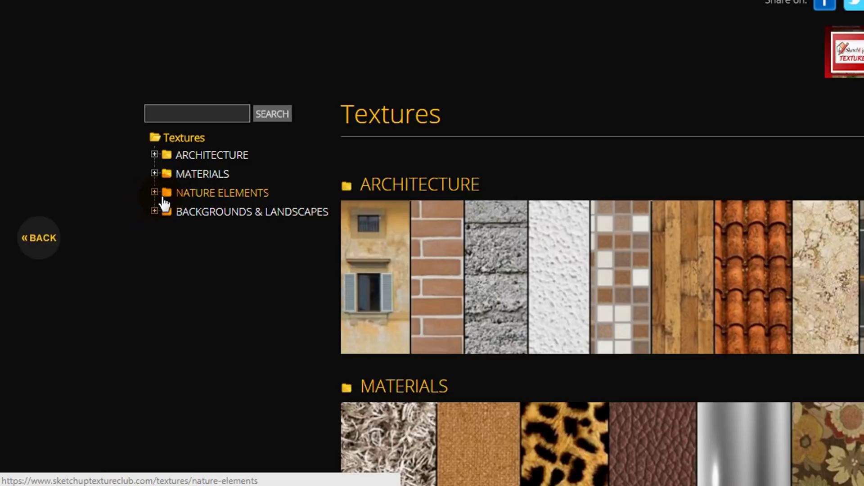
pyautogui.click(153, 160)
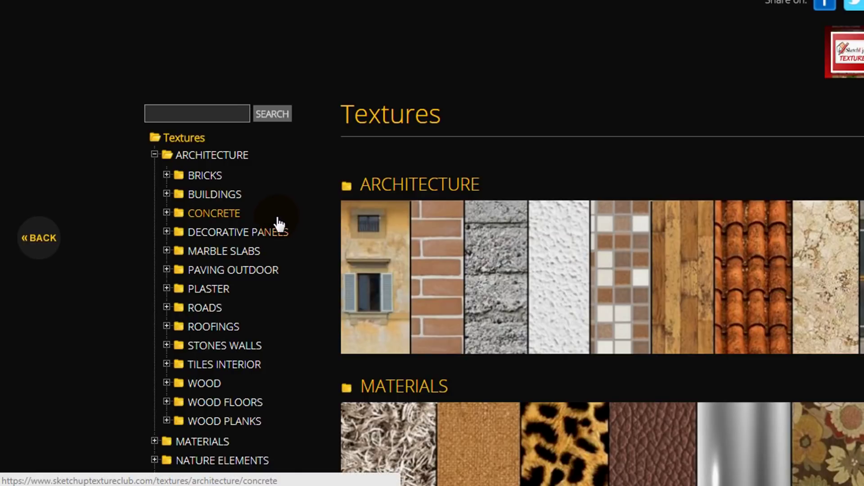
pyautogui.click(167, 345)
pyautogui.scroll(-2, 292, 323)
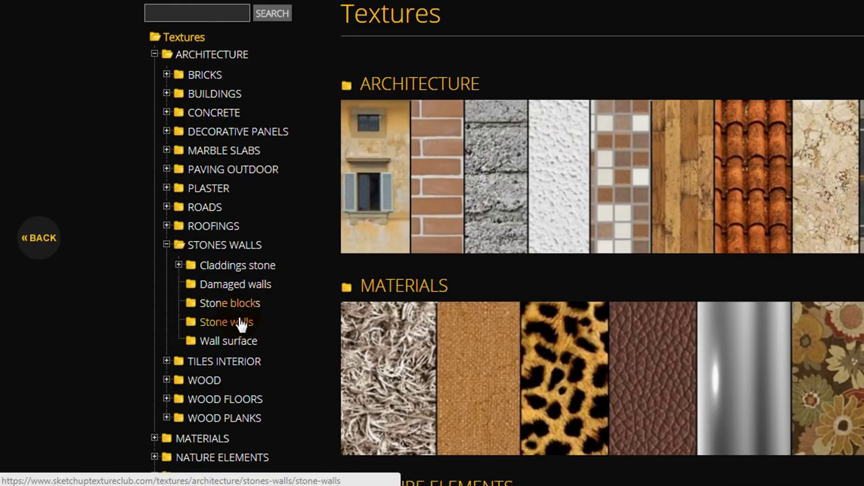
pyautogui.click(227, 303)
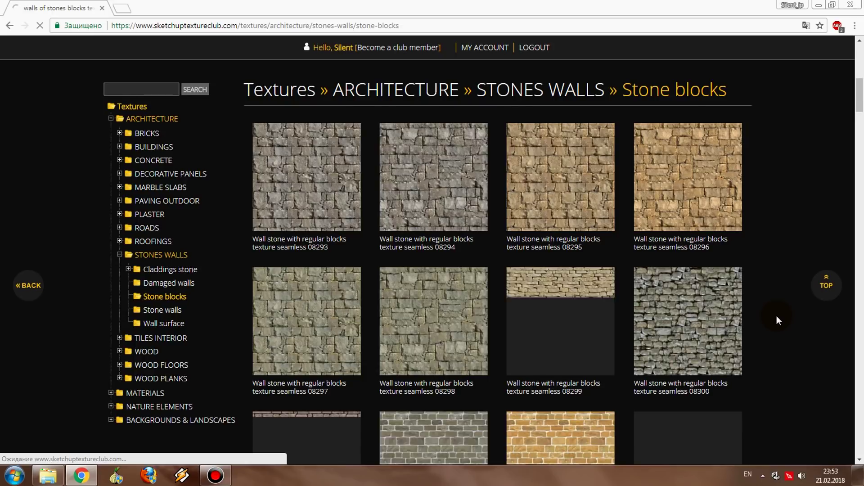
# Scroll through the Stone blocks thumbnails down to texture 08324.
pyautogui.scroll(-3, 777, 315)
pyautogui.scroll(-3, 777, 316)
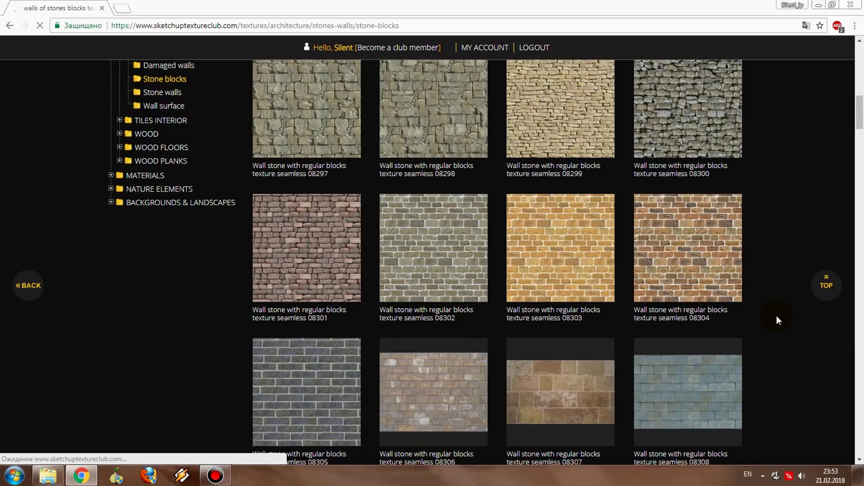
pyautogui.scroll(-3, 777, 318)
pyautogui.scroll(-3, 775, 320)
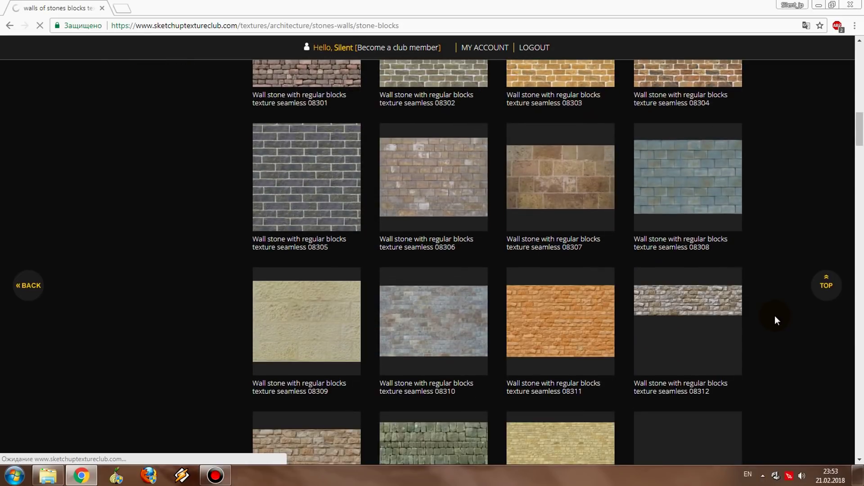
pyautogui.scroll(-3, 776, 320)
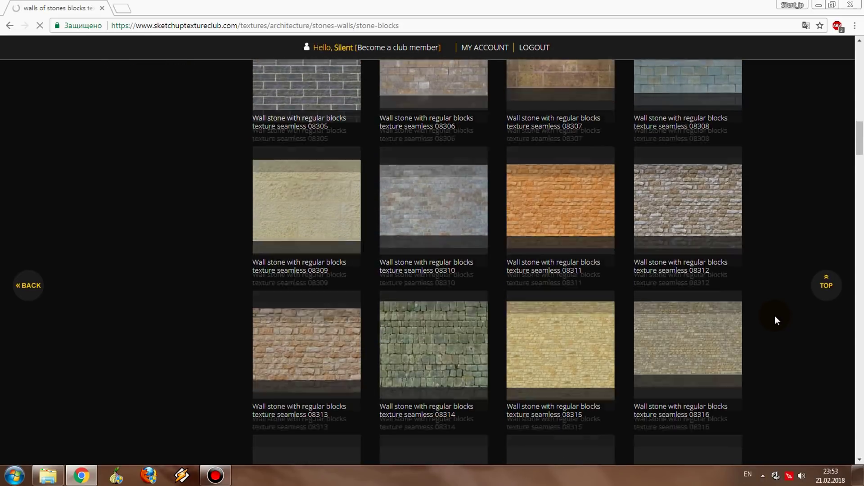
pyautogui.scroll(-3, 775, 319)
pyautogui.scroll(-3, 774, 315)
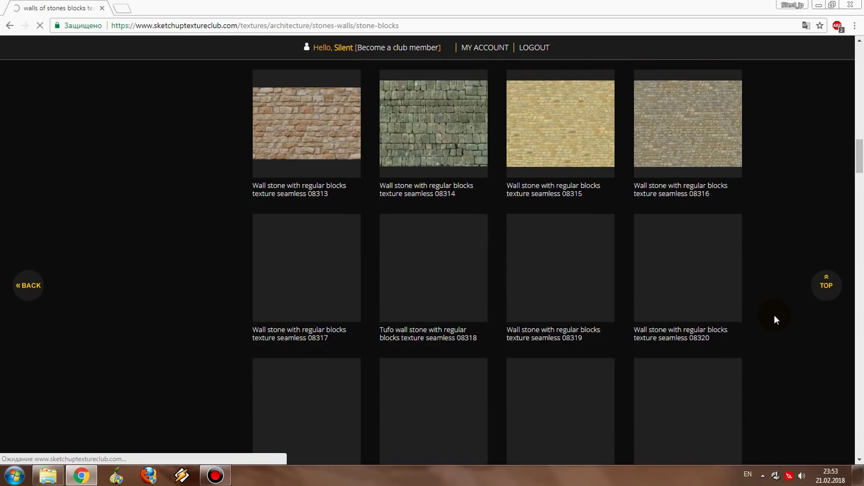
pyautogui.scroll(-3, 775, 315)
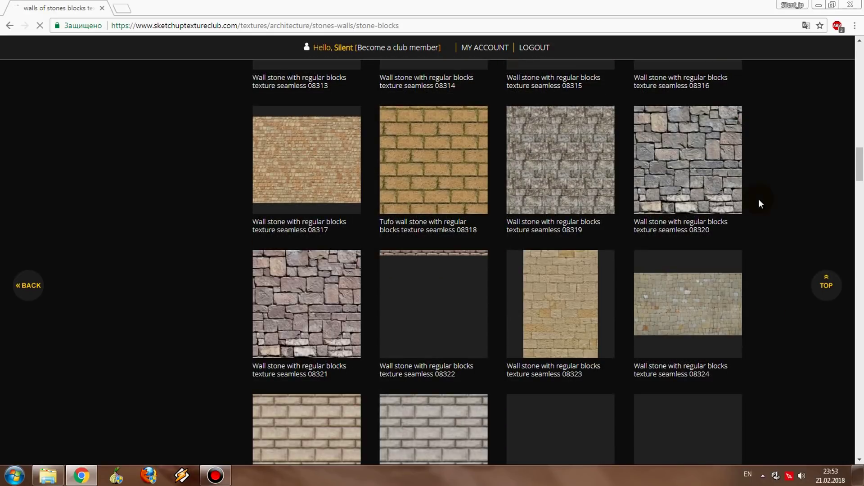
# Open texture 08320's page and download its 1000x1000 px version.
pyautogui.click(679, 166)
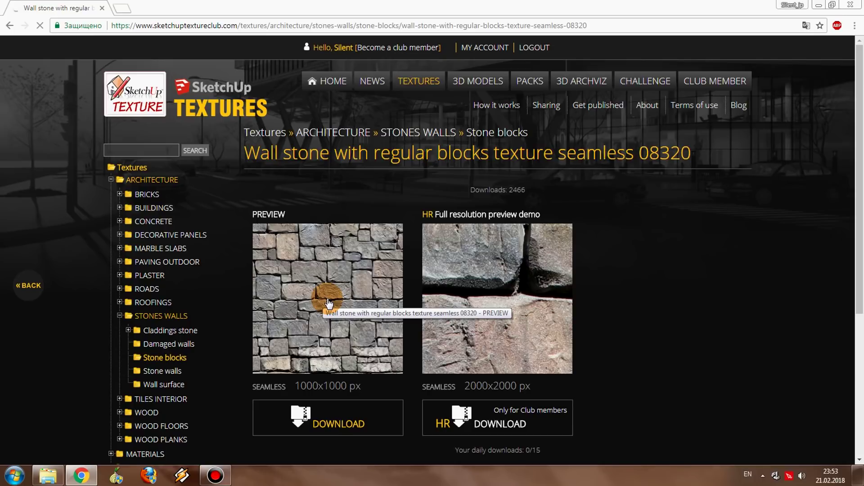
pyautogui.scroll(-3, 329, 302)
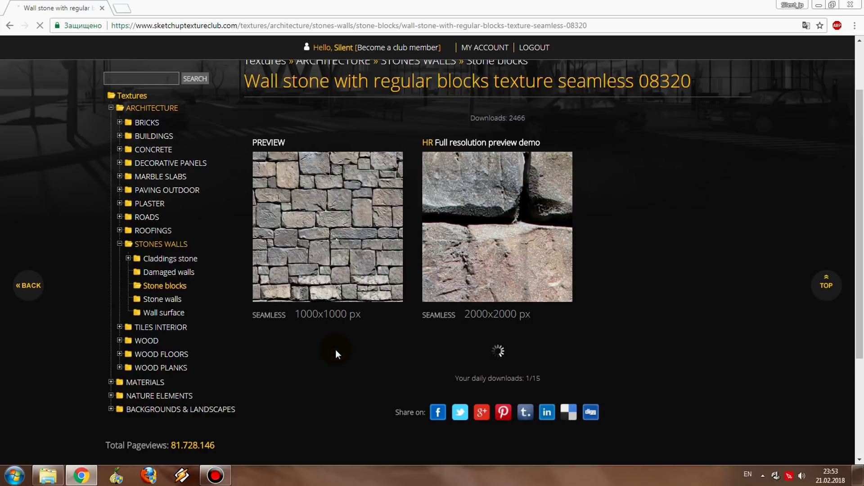
# Extract '28_wall stone with regular blocks texture-seamless.jpg' from the zip to the Desktop.
pyautogui.click(61, 452)
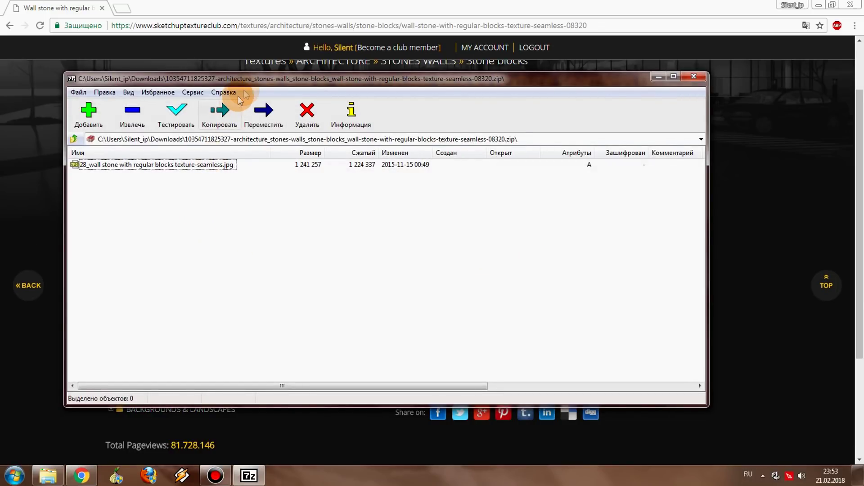
pyautogui.moveTo(250, 78); pyautogui.dragTo(361, 91)
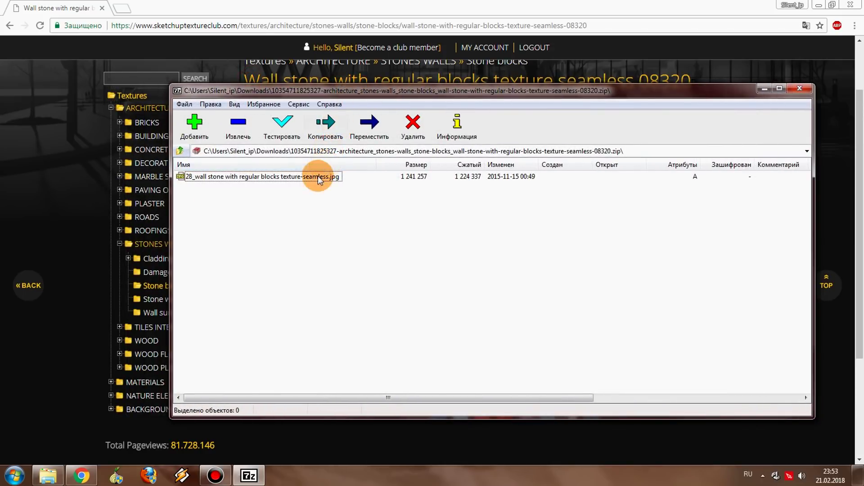
pyautogui.click(297, 177)
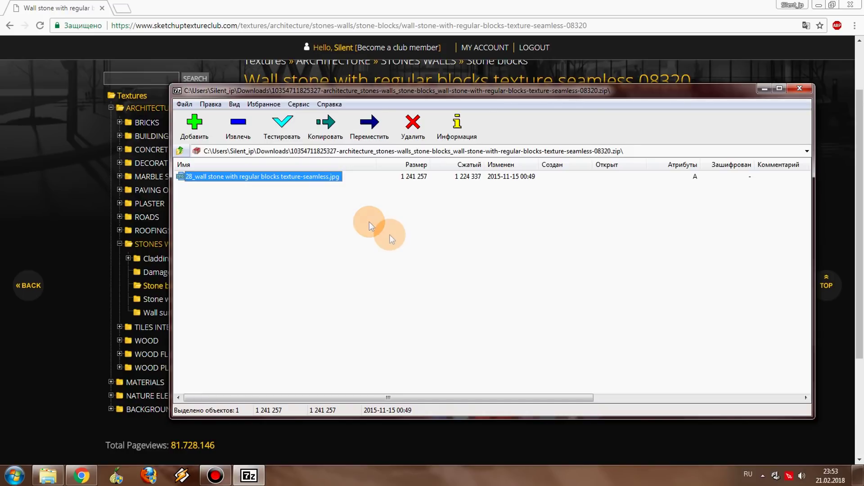
pyautogui.click(232, 122)
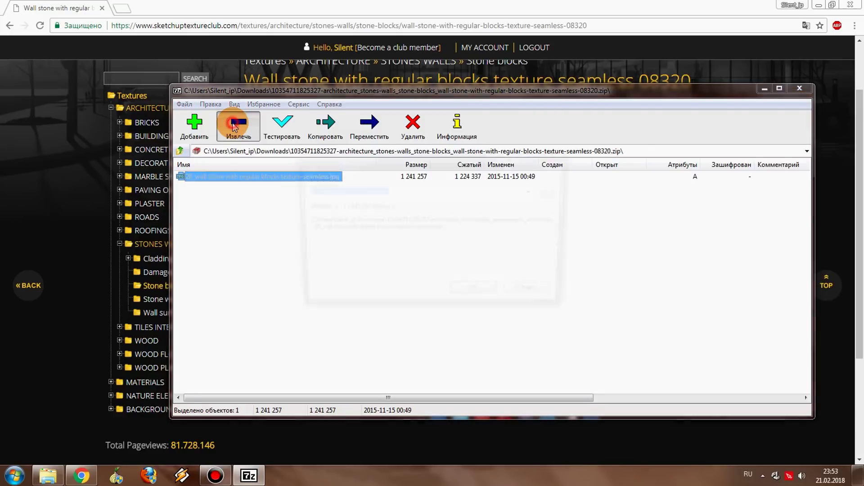
pyautogui.click(482, 294)
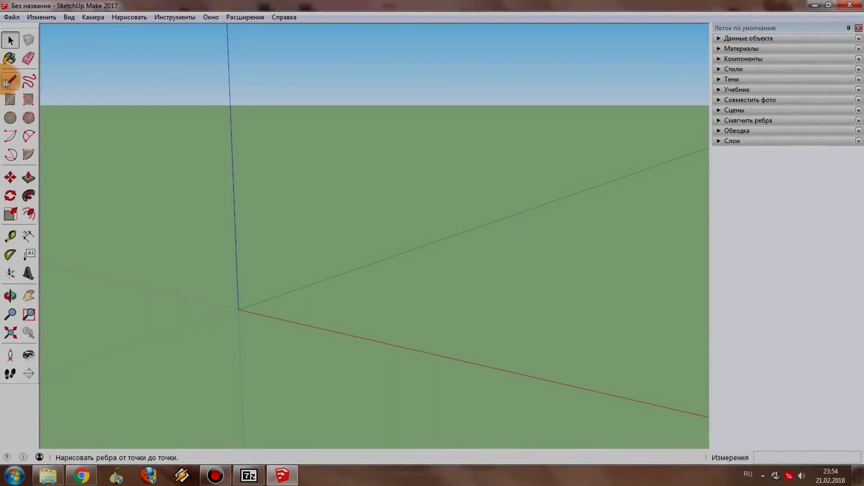
# Draw a vertical rectangular face from the origin along the red axis with the Line tool.
pyautogui.click(10, 81)
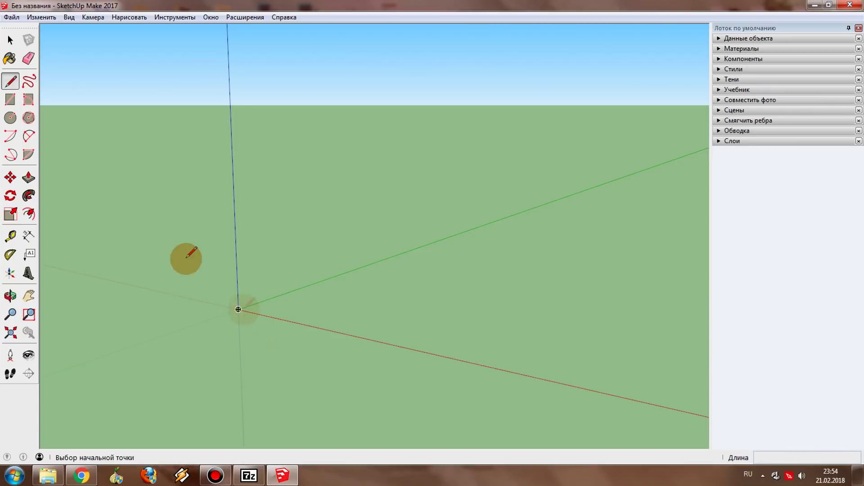
pyautogui.moveTo(21, 29); pyautogui.dragTo(21, 26)
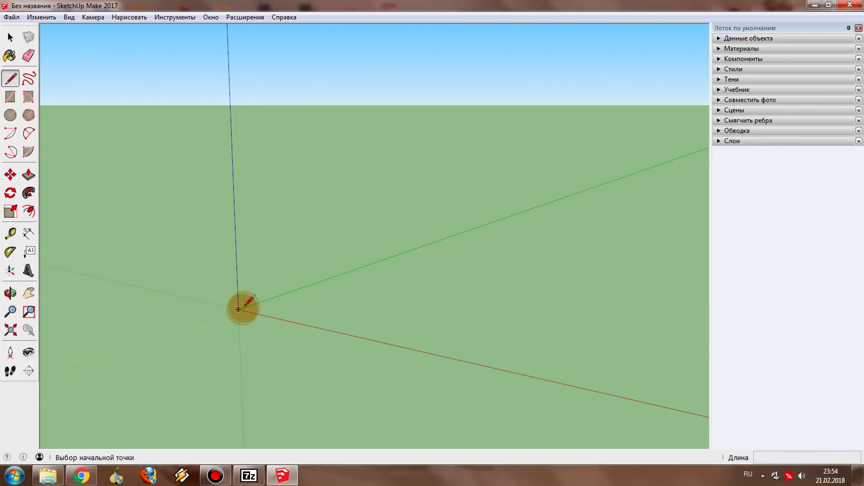
pyautogui.click(238, 310)
pyautogui.click(397, 345)
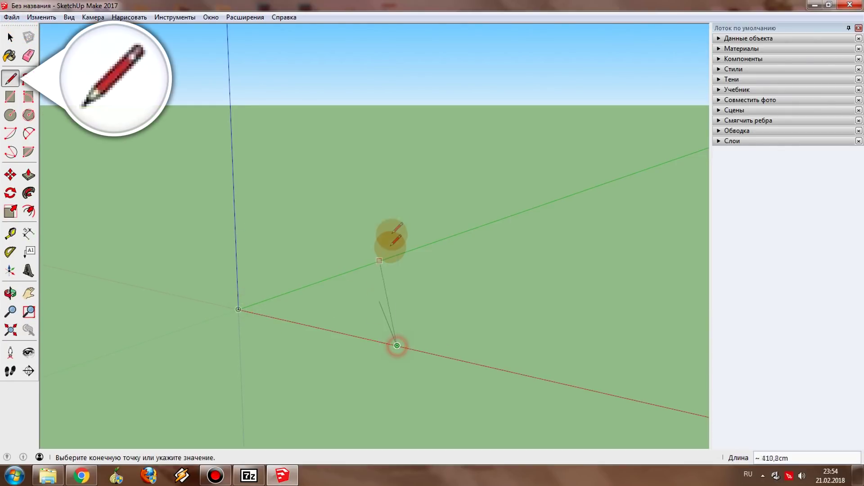
pyautogui.click(398, 188)
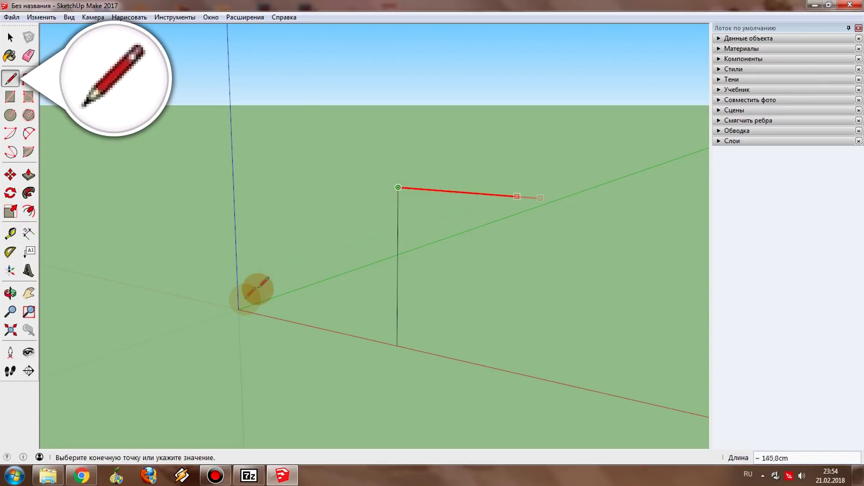
pyautogui.click(238, 309)
pyautogui.moveTo(238, 309); pyautogui.dragTo(425, 289, button='middle')
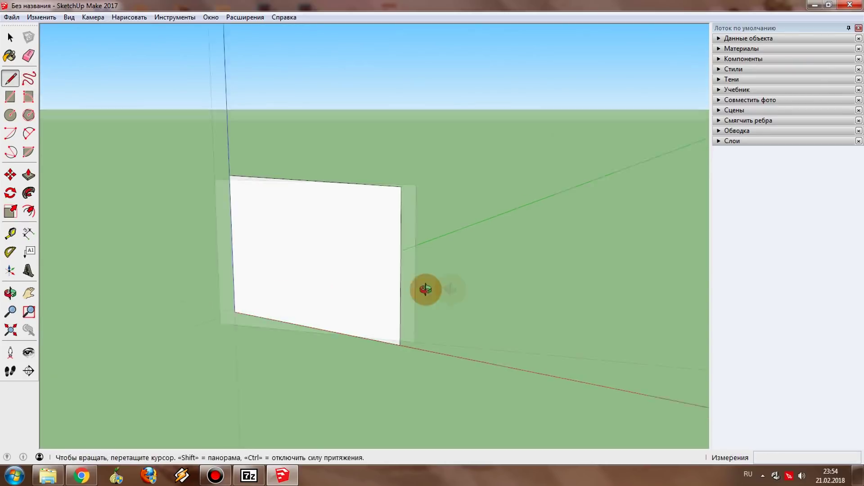
pyautogui.scroll(3, 288, 293)
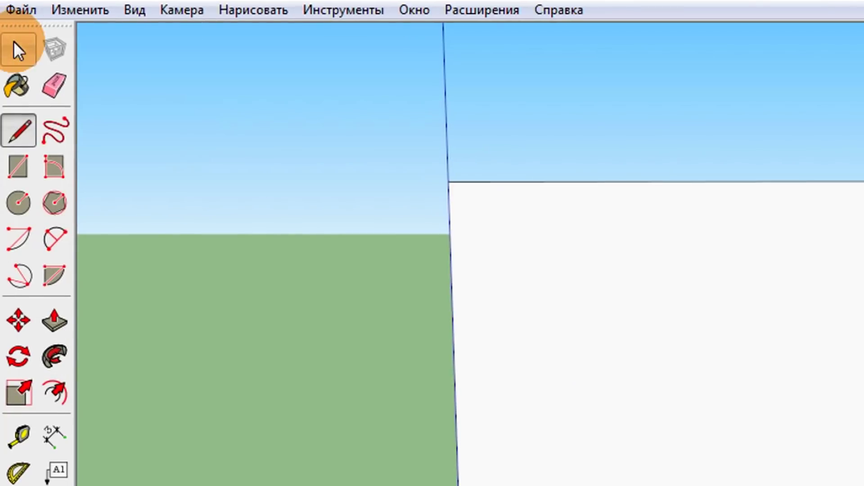
pyautogui.click(10, 36)
pyautogui.click(17, 7)
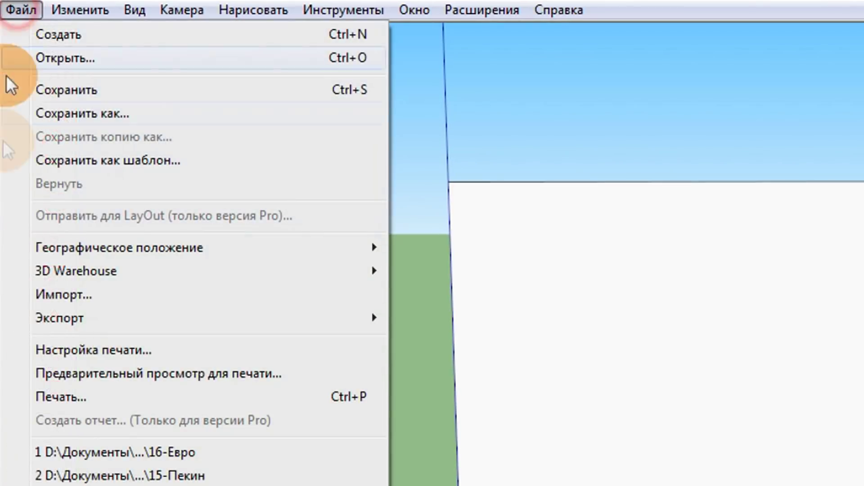
# Import the stone JPEG as a Texture, placed from the wall's lower-left corner to its top.
pyautogui.click(99, 298)
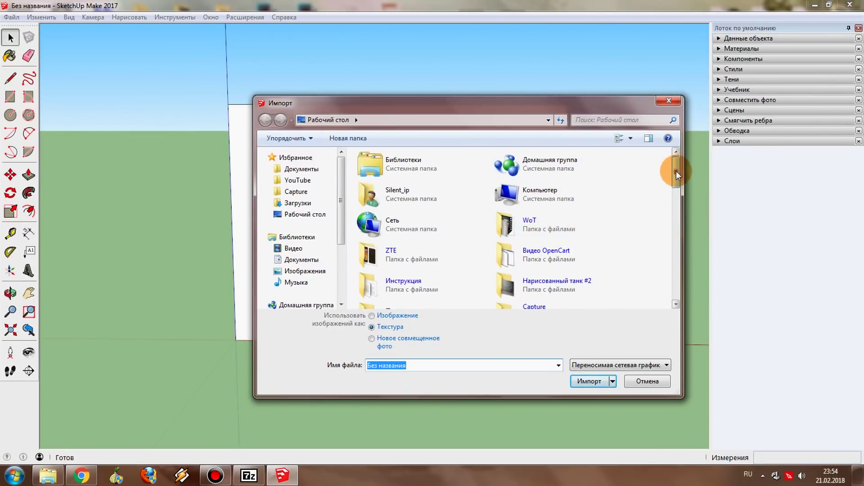
pyautogui.moveTo(676, 171)
pyautogui.mouseDown()
pyautogui.moveTo(731, 301)
pyautogui.moveTo(763, 133)
pyautogui.moveTo(766, 147)
pyautogui.mouseUp()
pyautogui.click(666, 426)
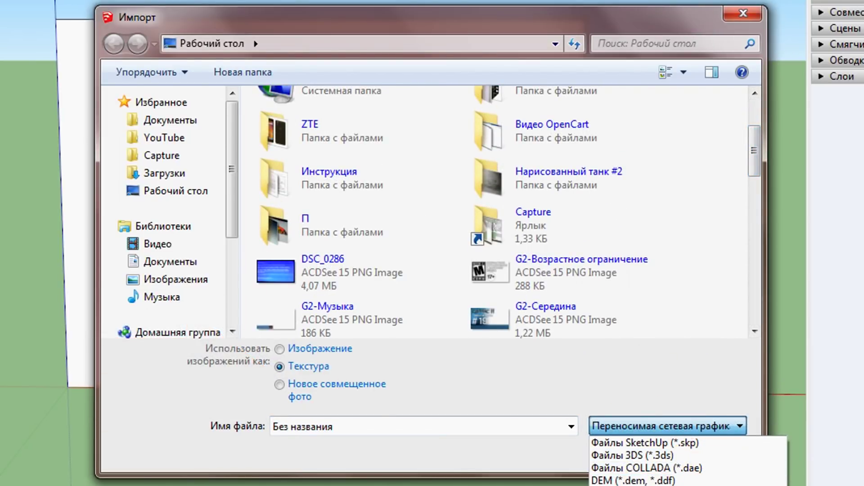
pyautogui.click(639, 484)
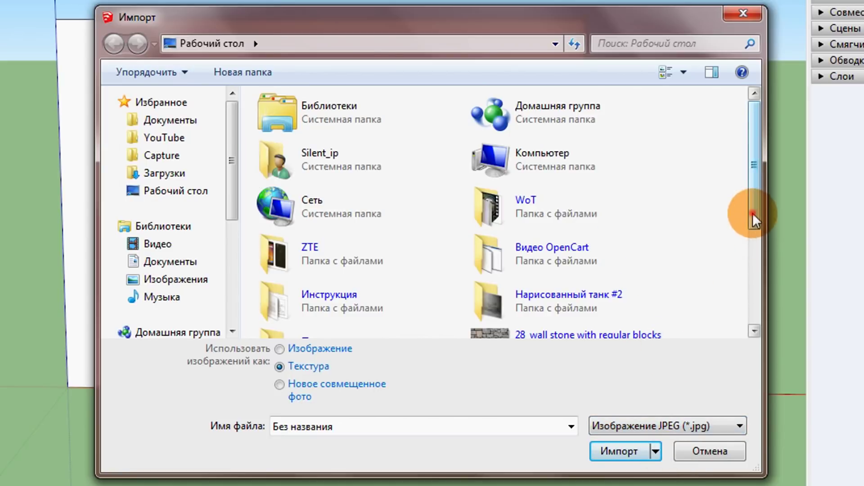
pyautogui.moveTo(752, 221); pyautogui.dragTo(680, 279)
pyautogui.click(560, 256)
pyautogui.click(599, 450)
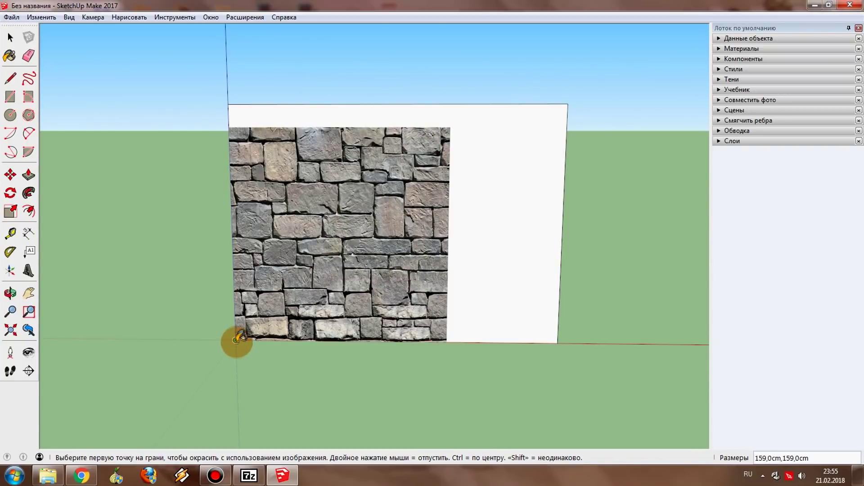
pyautogui.click(236, 340)
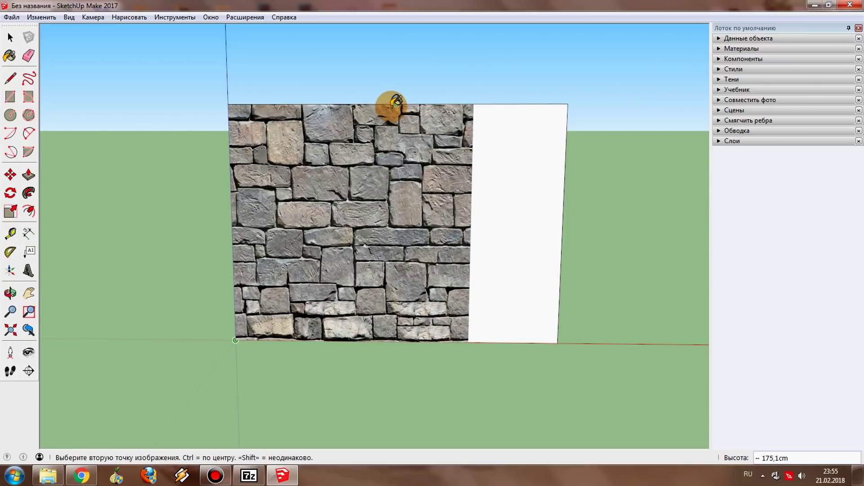
pyautogui.click(390, 108)
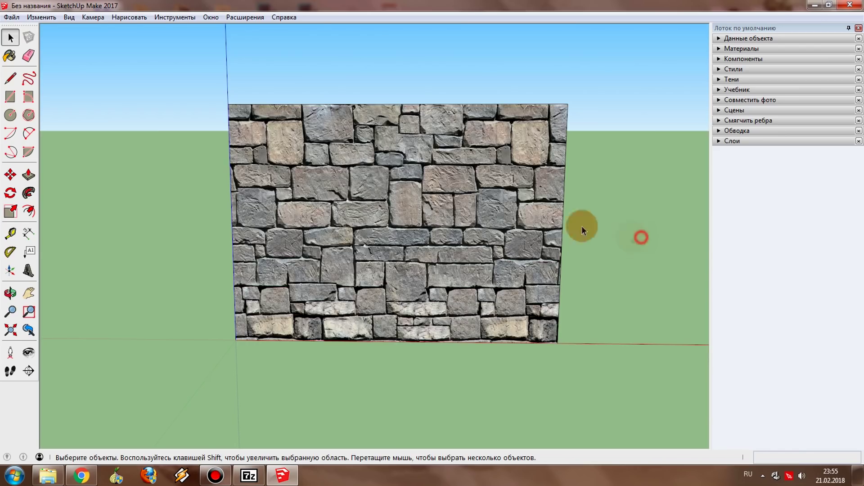
pyautogui.scroll(3, 472, 211)
pyautogui.scroll(3, 475, 224)
pyautogui.moveTo(544, 293)
pyautogui.mouseDown(button='middle')
pyautogui.moveTo(478, 266)
pyautogui.moveTo(471, 299)
pyautogui.mouseUp(button='middle')
pyautogui.scroll(-5, 471, 328)
pyautogui.moveTo(459, 328)
pyautogui.mouseDown(button='middle')
pyautogui.moveTo(344, 409)
pyautogui.moveTo(468, 371)
pyautogui.moveTo(541, 298)
pyautogui.moveTo(444, 315)
pyautogui.moveTo(299, 376)
pyautogui.mouseUp(button='middle')
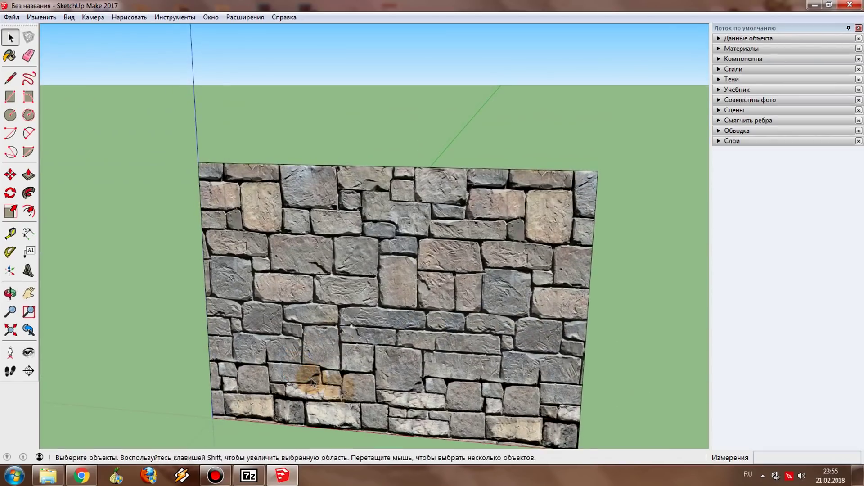
pyautogui.scroll(3, 422, 390)
pyautogui.scroll(3, 423, 390)
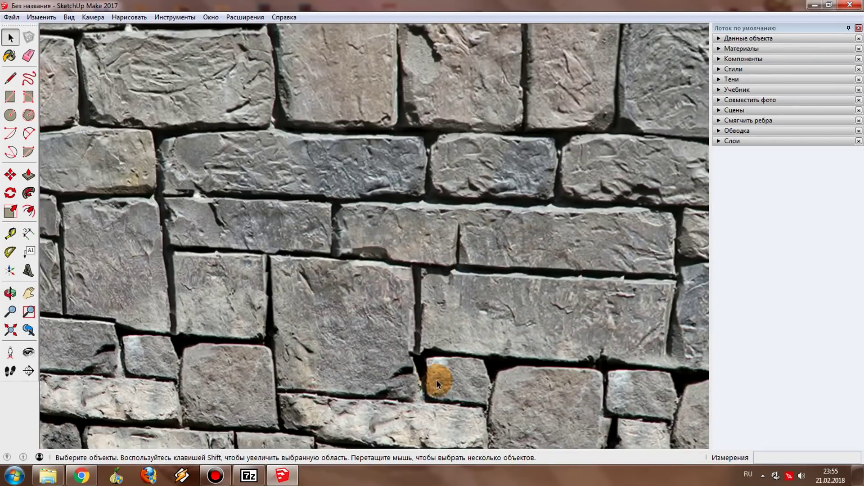
pyautogui.scroll(-2, 436, 380)
pyautogui.scroll(-2, 436, 385)
pyautogui.moveTo(435, 388)
pyautogui.mouseDown(button='middle')
pyautogui.moveTo(529, 407)
pyautogui.moveTo(450, 410)
pyautogui.moveTo(461, 419)
pyautogui.moveTo(436, 338)
pyautogui.moveTo(457, 279)
pyautogui.moveTo(534, 297)
pyautogui.moveTo(298, 280)
pyautogui.moveTo(414, 299)
pyautogui.moveTo(340, 329)
pyautogui.moveTo(571, 332)
pyautogui.moveTo(505, 353)
pyautogui.mouseUp(button='middle')
pyautogui.scroll(-3, 399, 315)
pyautogui.moveTo(432, 371)
pyautogui.mouseDown(button='middle')
pyautogui.moveTo(407, 359)
pyautogui.moveTo(393, 289)
pyautogui.mouseUp(button='middle')
pyautogui.moveTo(393, 288)
pyautogui.mouseDown()
pyautogui.moveTo(391, 212)
pyautogui.moveTo(396, 315)
pyautogui.moveTo(407, 315)
pyautogui.moveTo(424, 293)
pyautogui.moveTo(598, 294)
pyautogui.moveTo(396, 274)
pyautogui.moveTo(491, 347)
pyautogui.moveTo(424, 332)
pyautogui.moveTo(430, 321)
pyautogui.mouseUp()
pyautogui.press('space')
pyautogui.scroll(2, 428, 321)
pyautogui.scroll(2, 424, 320)
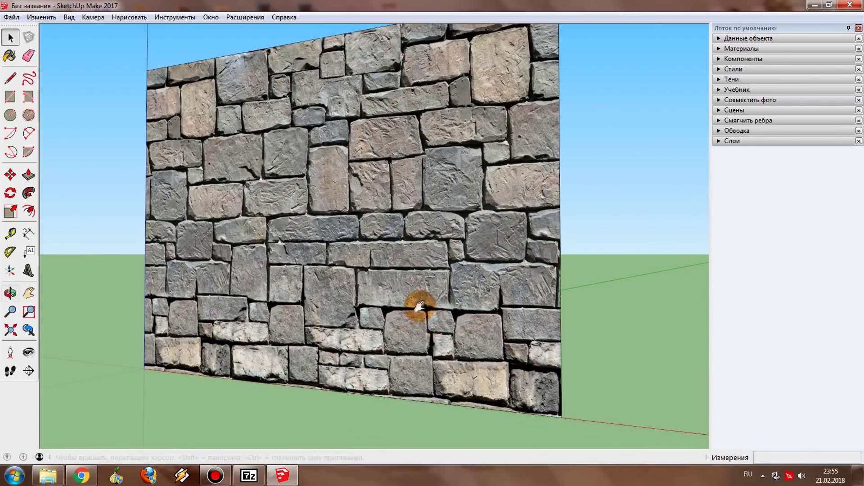
pyautogui.scroll(-1, 420, 319)
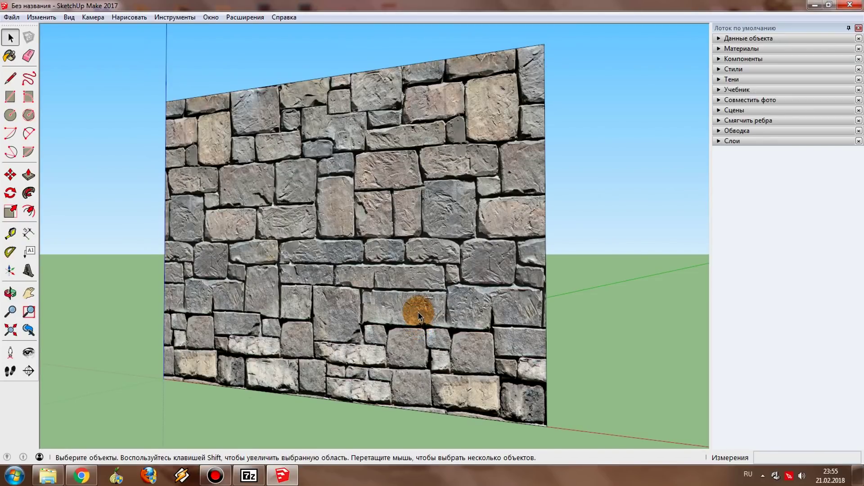
pyautogui.moveTo(416, 310)
pyautogui.mouseDown(button='middle')
pyautogui.moveTo(353, 346)
pyautogui.moveTo(428, 332)
pyautogui.moveTo(331, 312)
pyautogui.moveTo(312, 318)
pyautogui.mouseUp(button='middle')
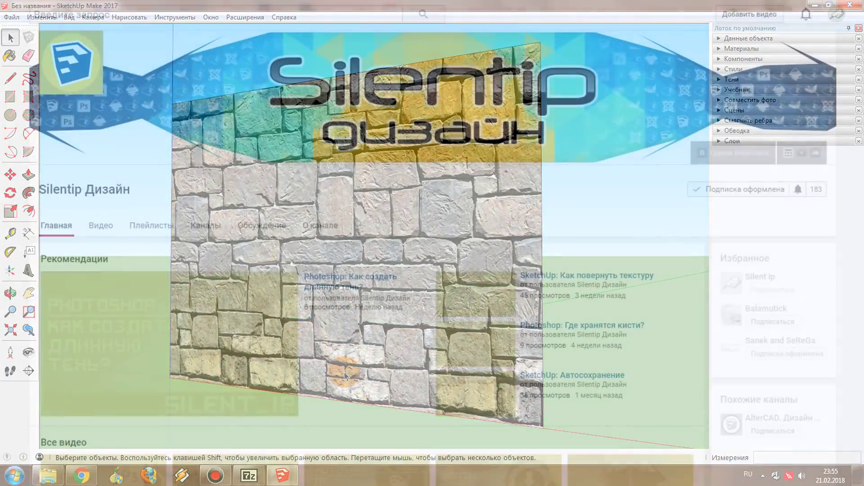